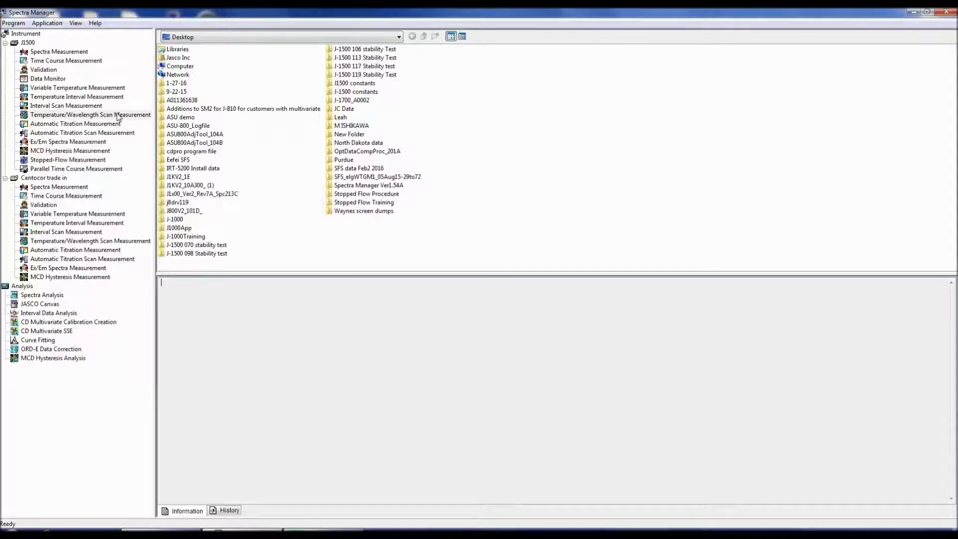
- Launch Temperature/Wavelength Scan Measurement, skip the nitrogen purge wait, and maximize its window
double_click(119, 115)
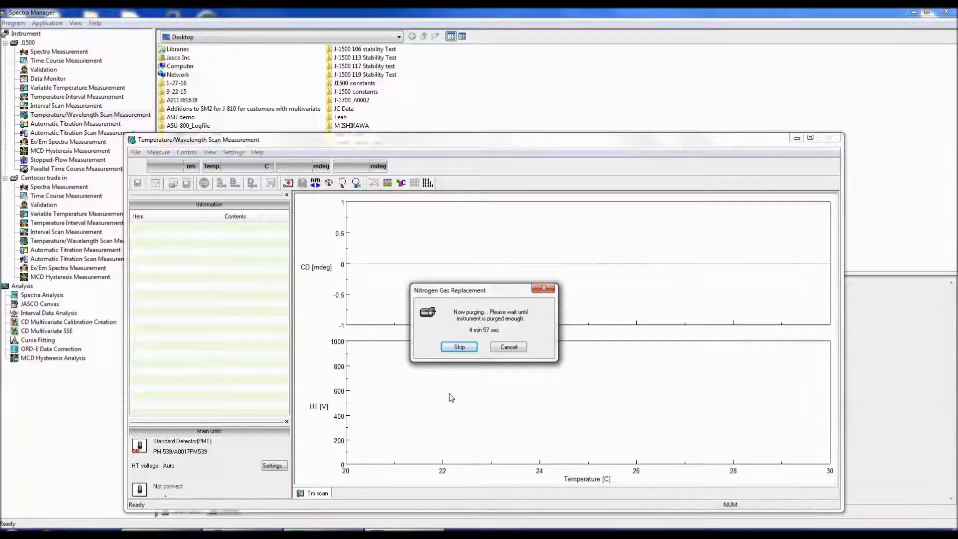
left_click(458, 347)
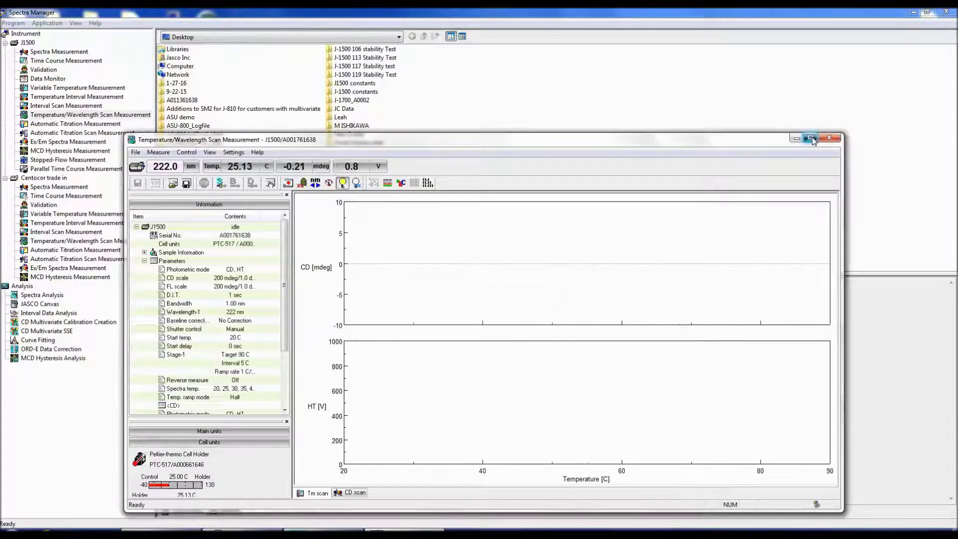
left_click(811, 139)
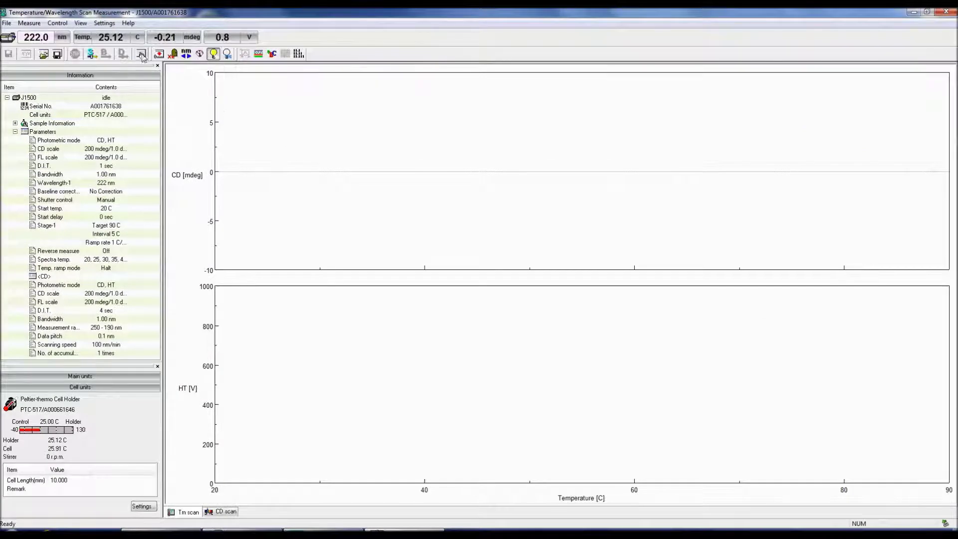
left_click(29, 23)
- Open the advanced measurement parameters and keep the Tm Setup data interval at 5.0 C
left_click(49, 90)
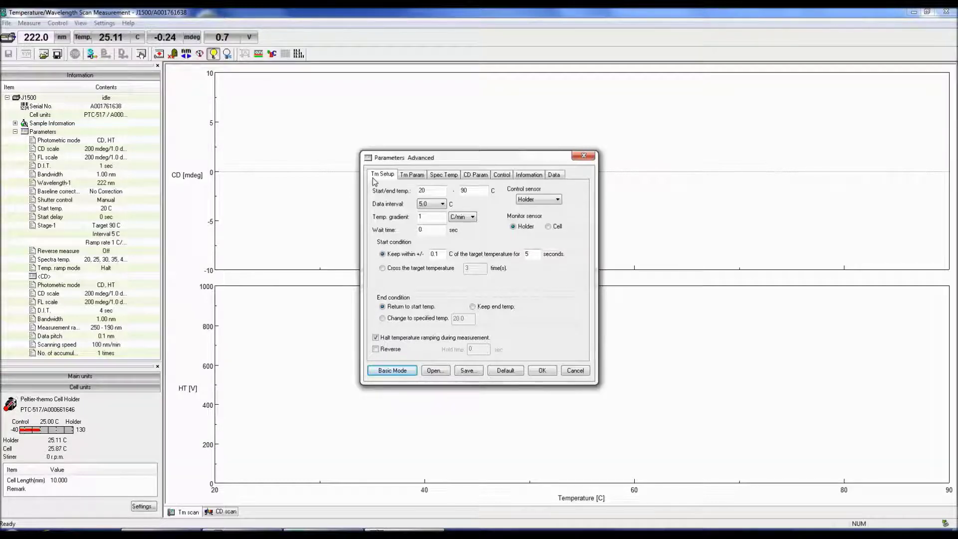
left_click(443, 204)
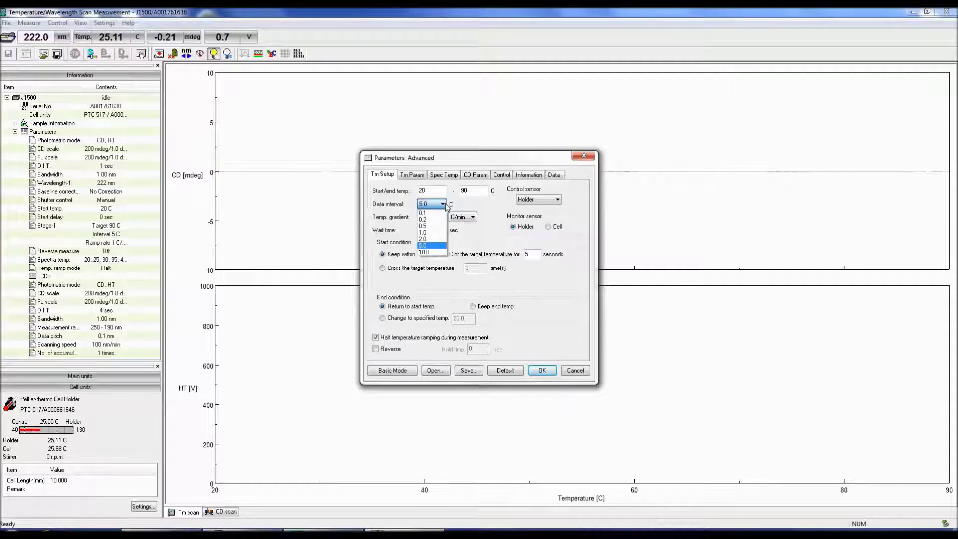
left_click(444, 204)
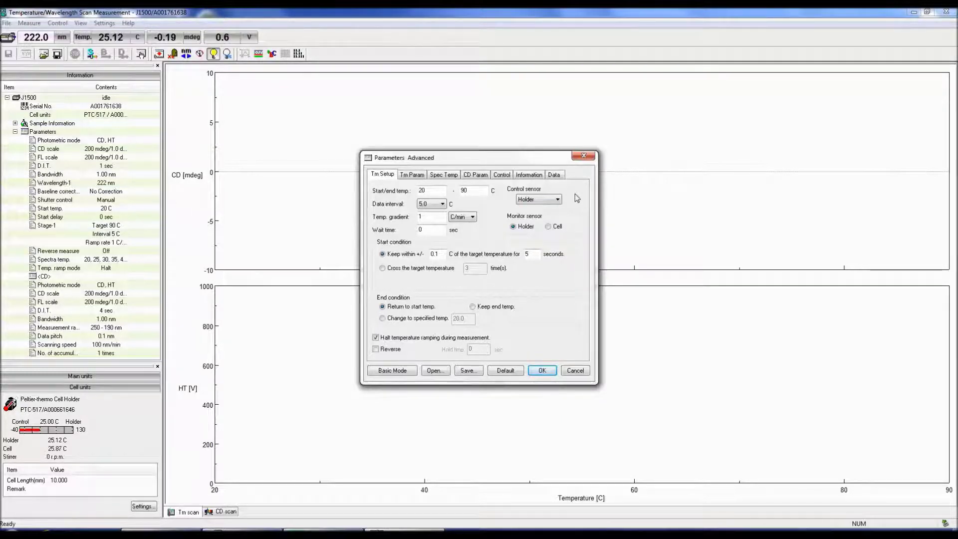
left_click(558, 199)
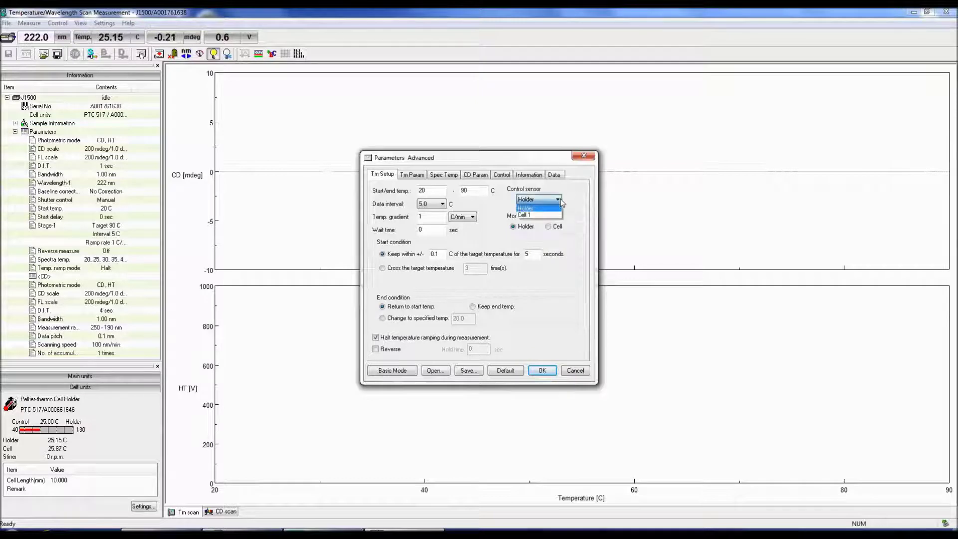
left_click(562, 202)
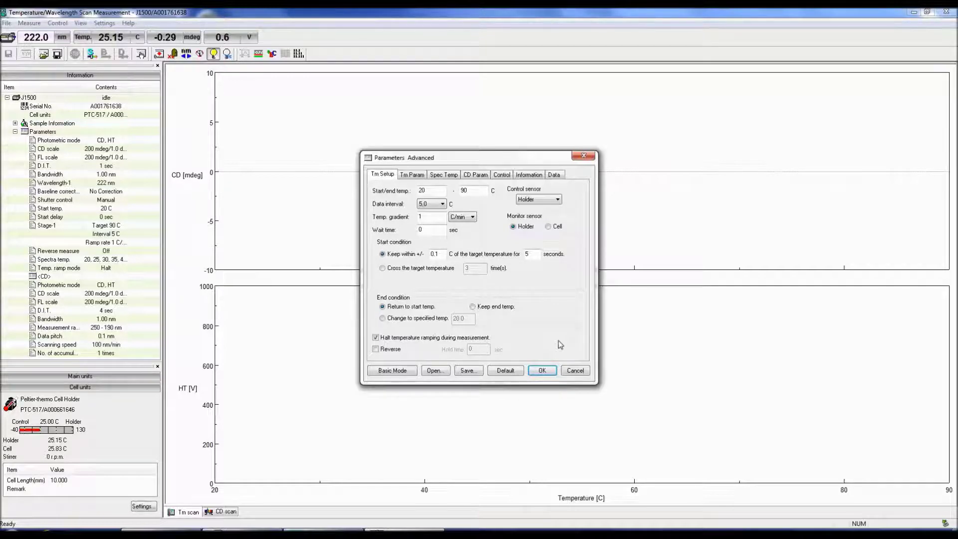
left_click(423, 175)
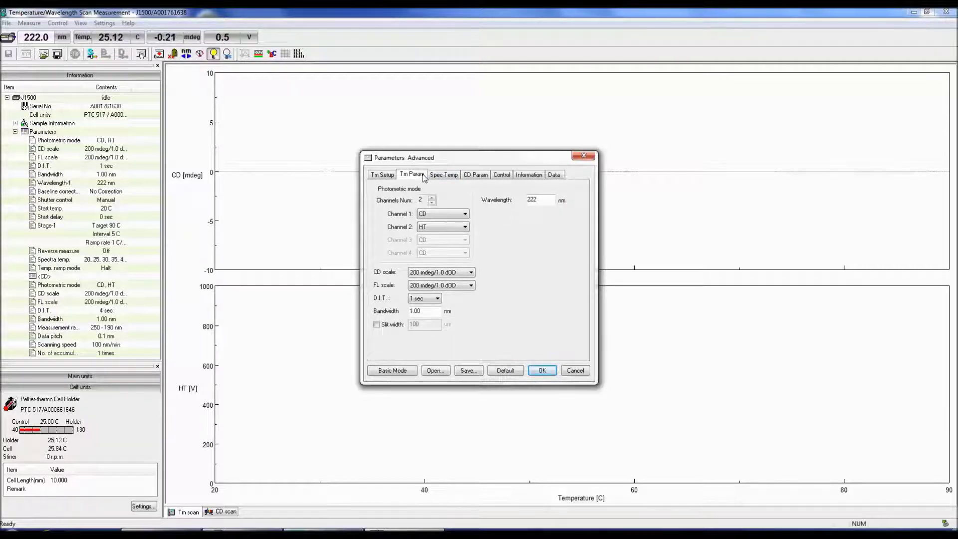
- Raise the Tm Param channel count from 2 to 4 and view Channel 1's signal choices
left_click(432, 198)
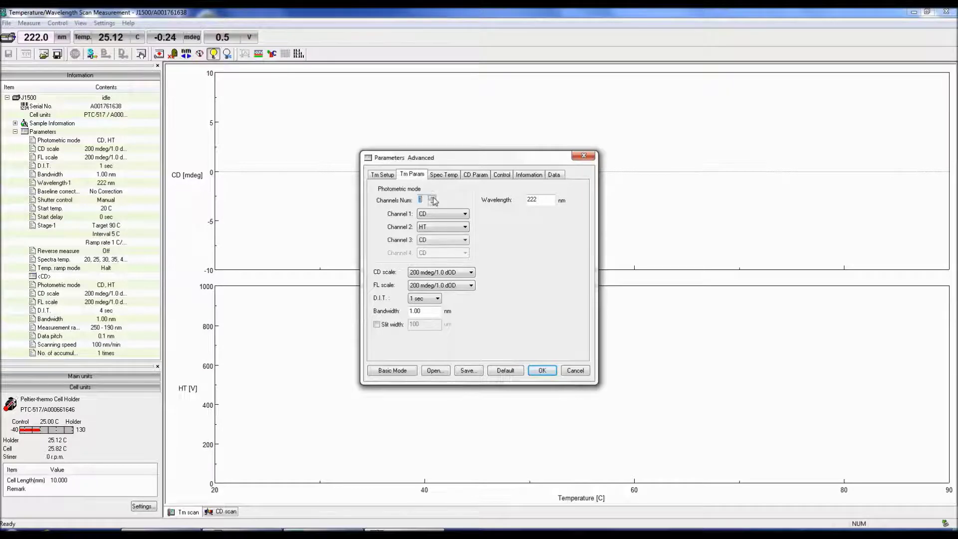
left_click(432, 198)
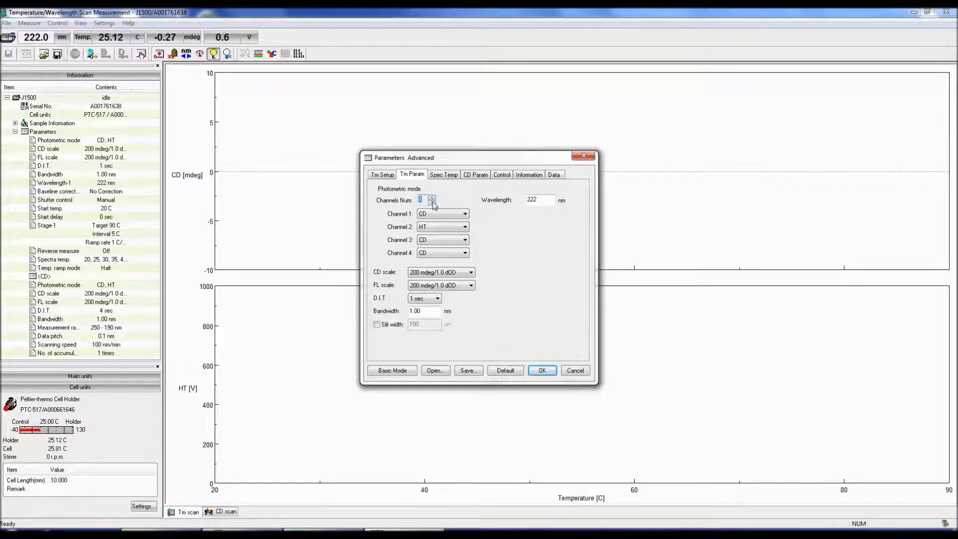
left_click(465, 213)
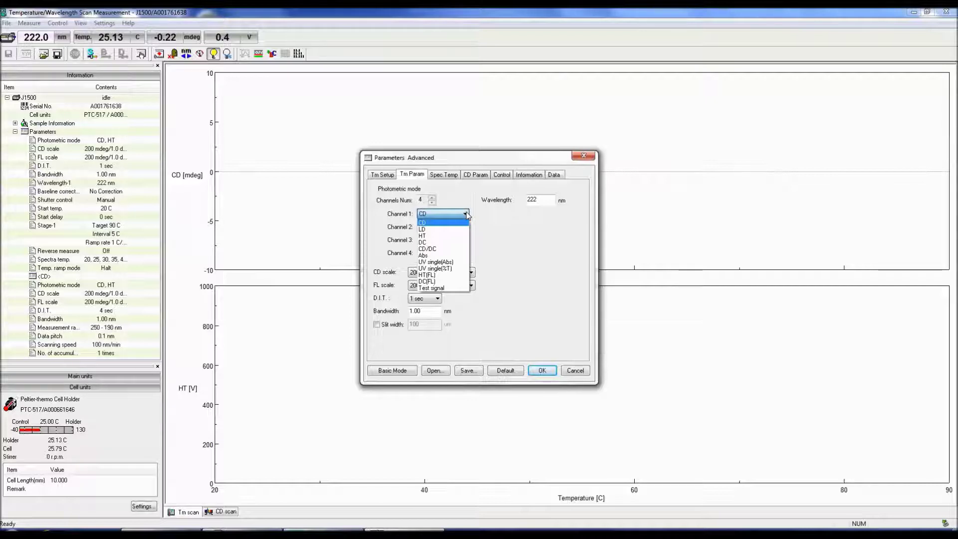
- Keep Channel 1 as CD, reduce the channel count back to 2, and keep D.I.T. at 1 sec
left_click(465, 213)
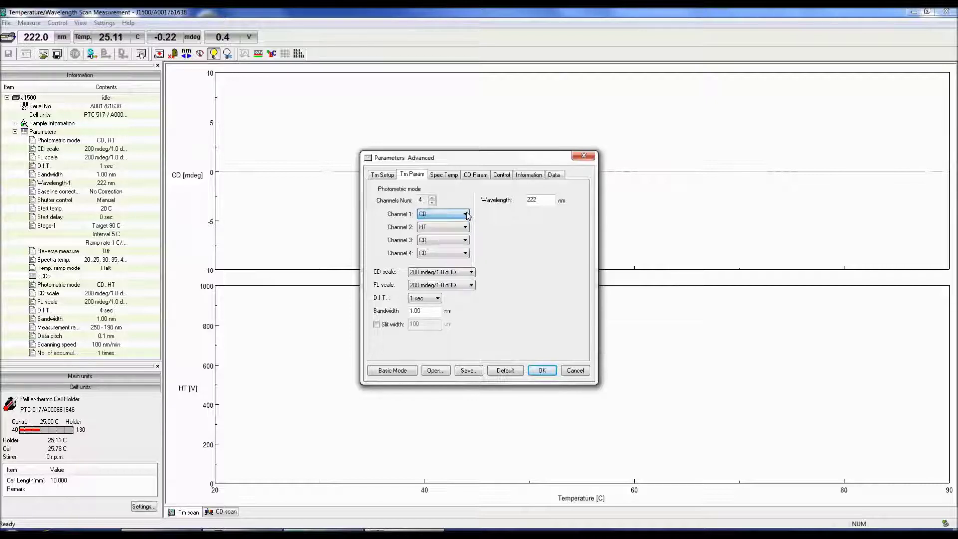
left_click(431, 202)
left_click(431, 203)
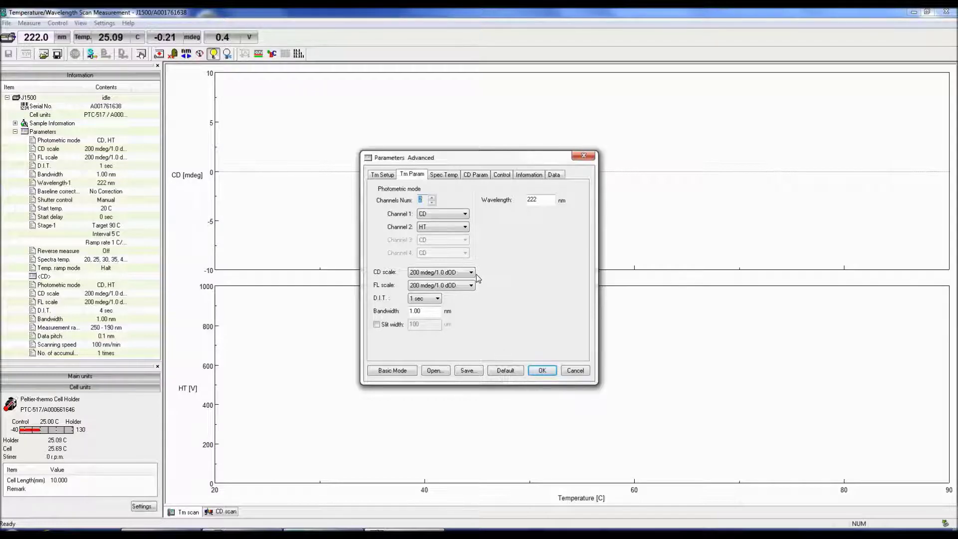
left_click(436, 299)
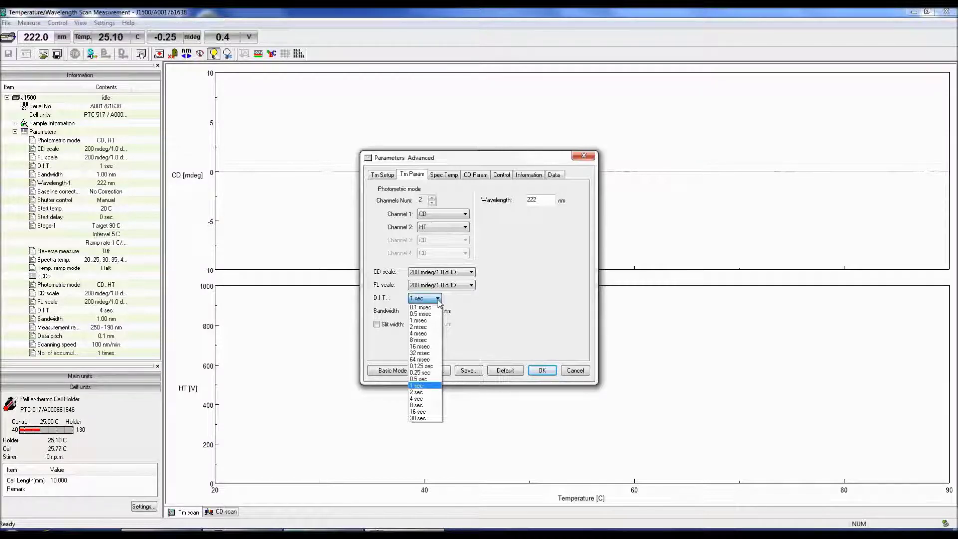
left_click(438, 300)
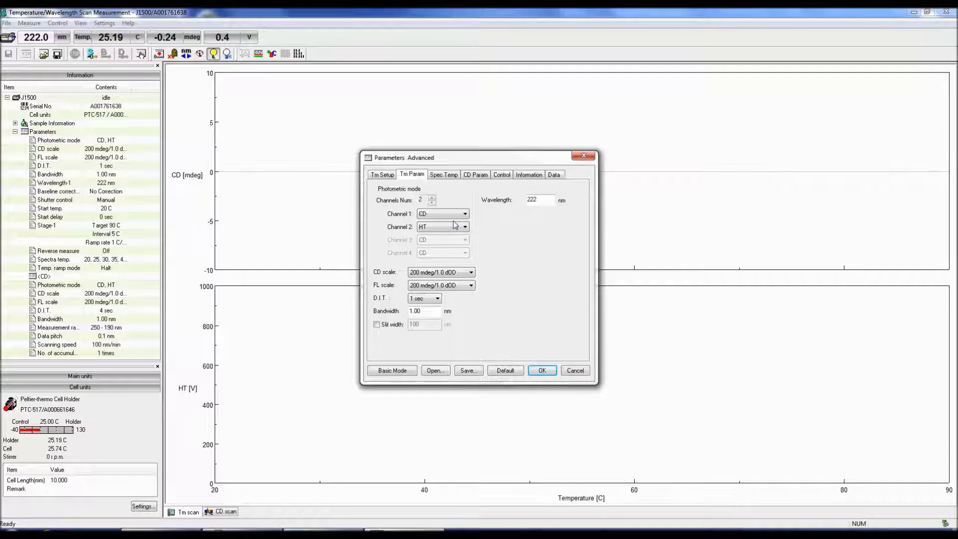
- On the Spec Temp tab, set 5 spectra scans and remove the duplicate 20.0 row
left_click(456, 176)
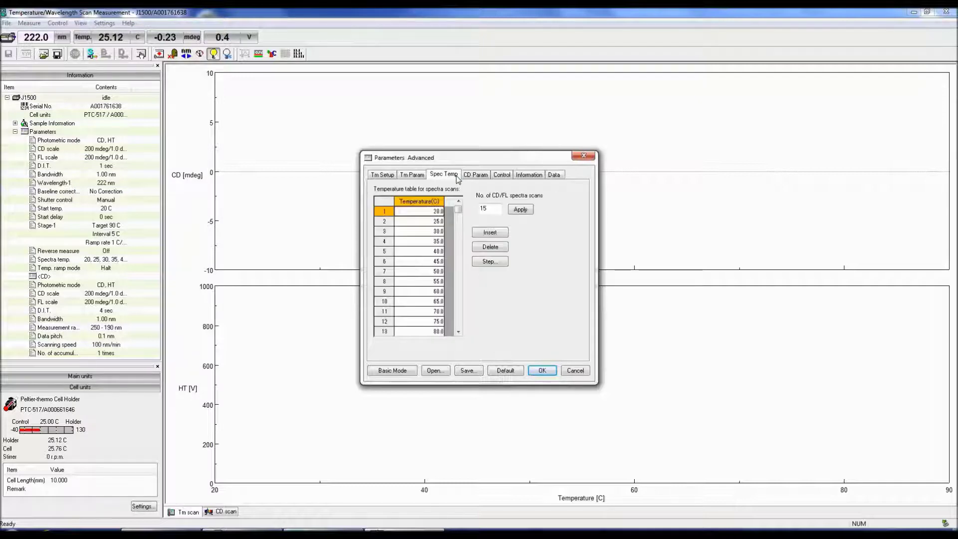
double_click(496, 212)
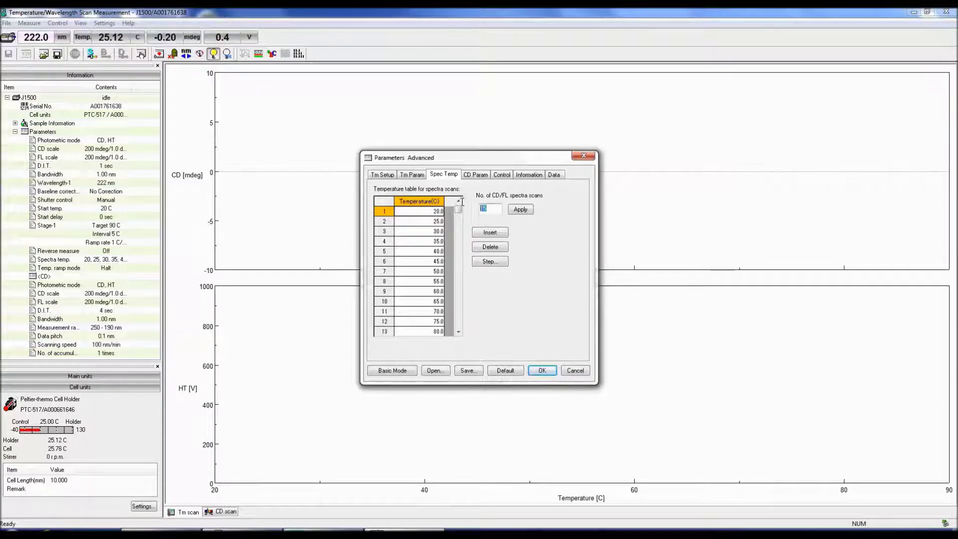
type("5")
left_click(519, 210)
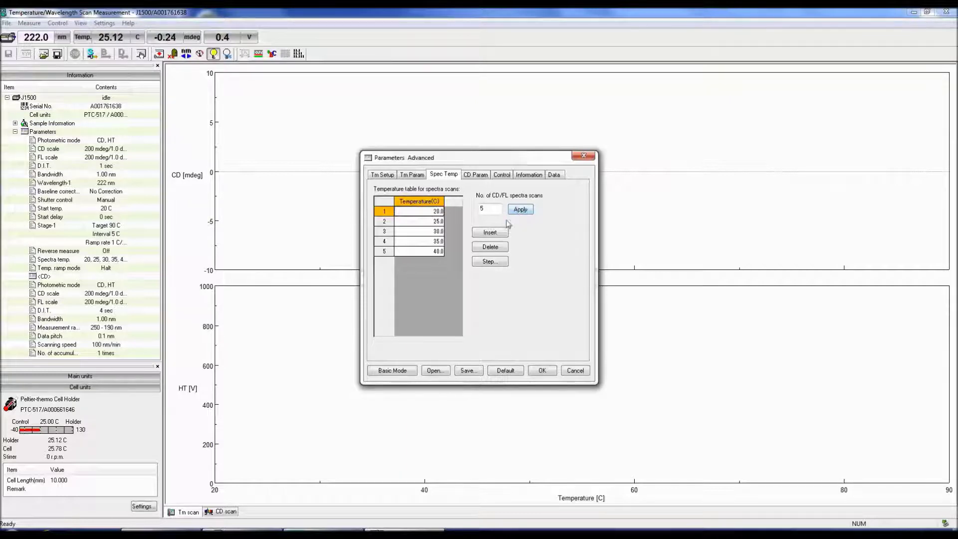
left_click(505, 235)
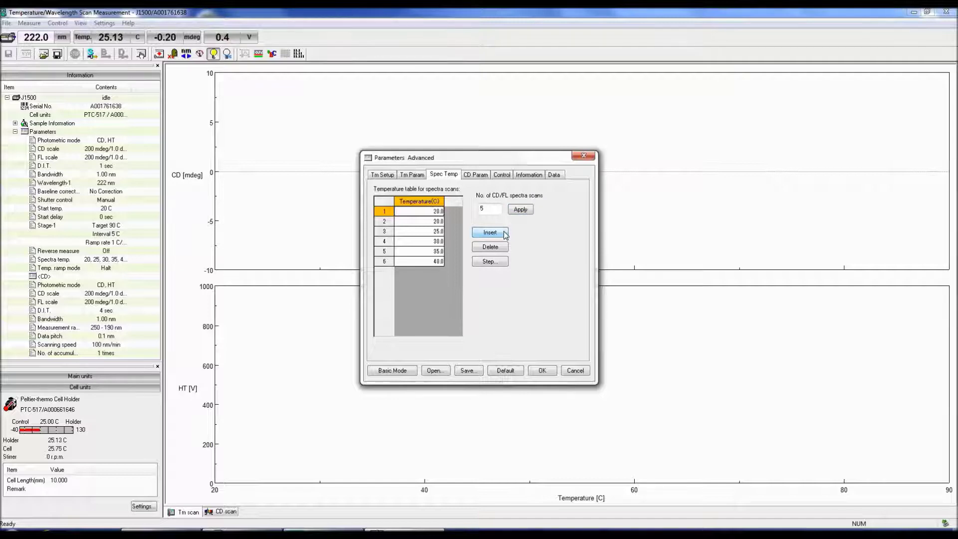
left_click(500, 249)
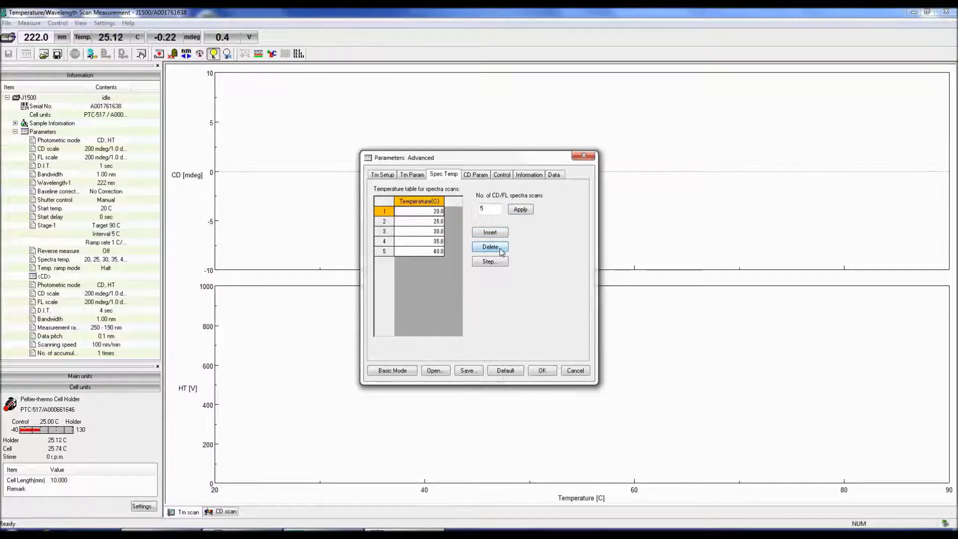
- Enter temperatures 25, 35, 40 and 45 °C in rows 2–5 of the table
left_click(440, 220)
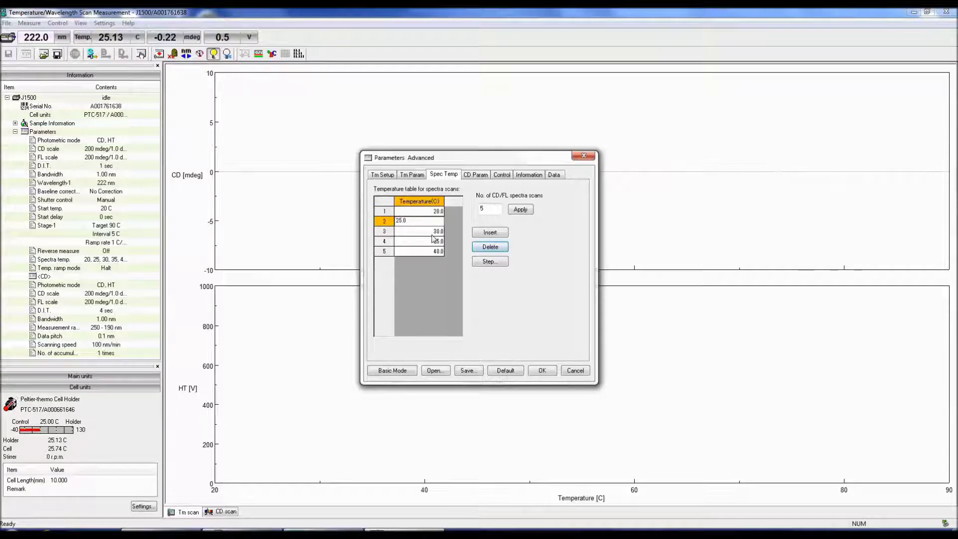
left_click(434, 232)
type("35")
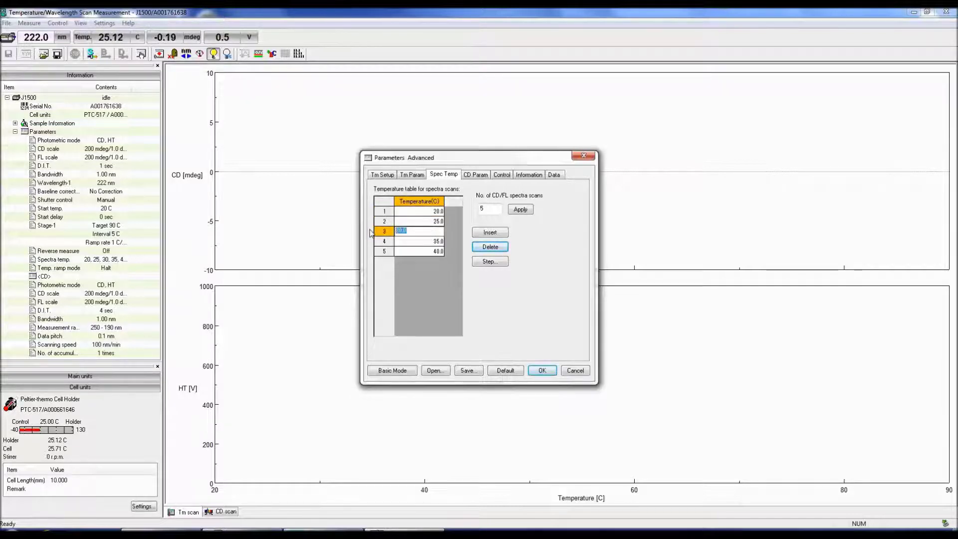
left_click(425, 240)
type("40")
left_click(421, 250)
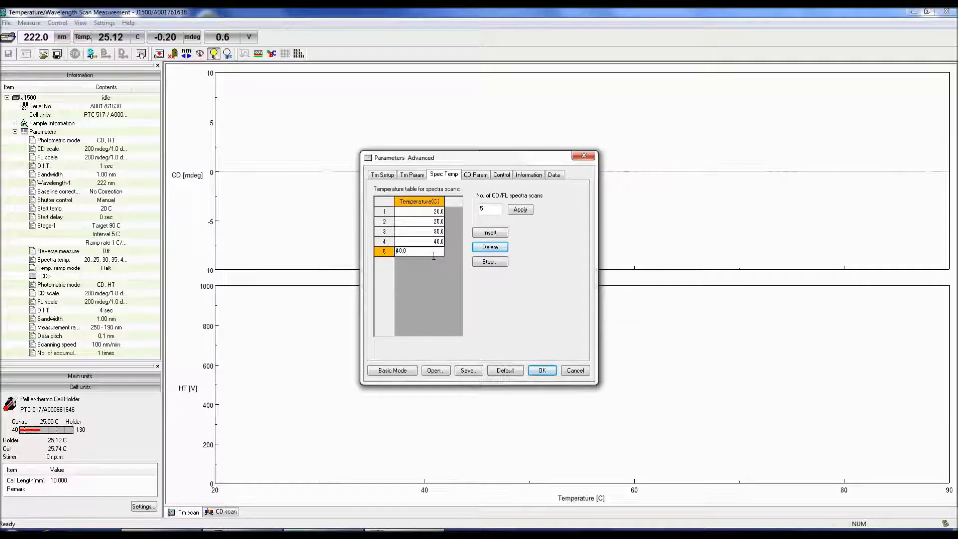
type("45")
left_click(415, 261)
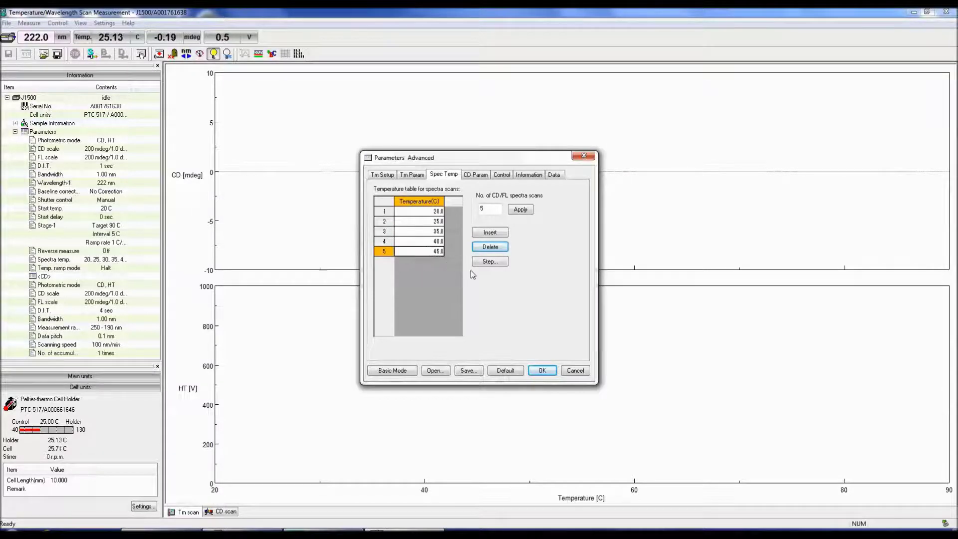
- Generate spectra temperatures from 20 to 90 °C with a 10.0-degree pitch using Step Input
left_click(503, 262)
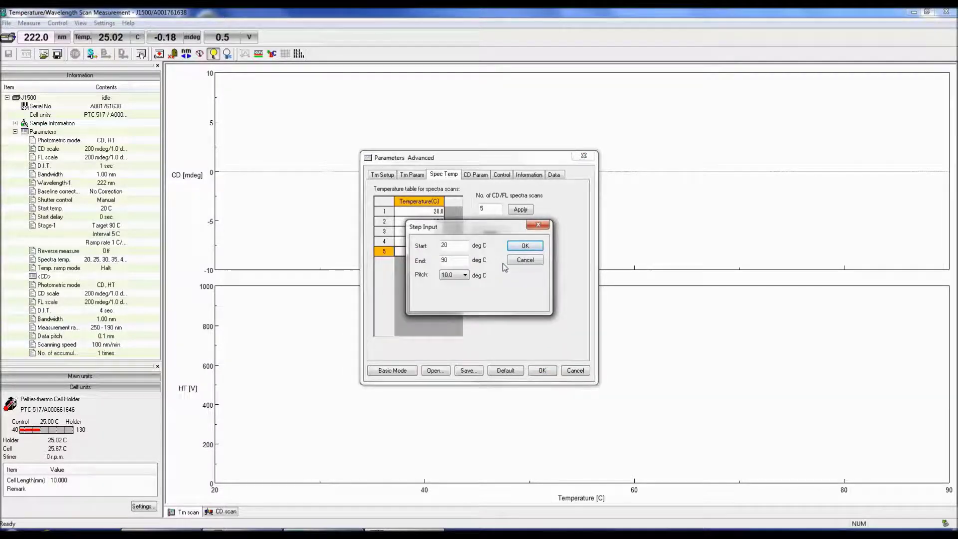
left_click(464, 275)
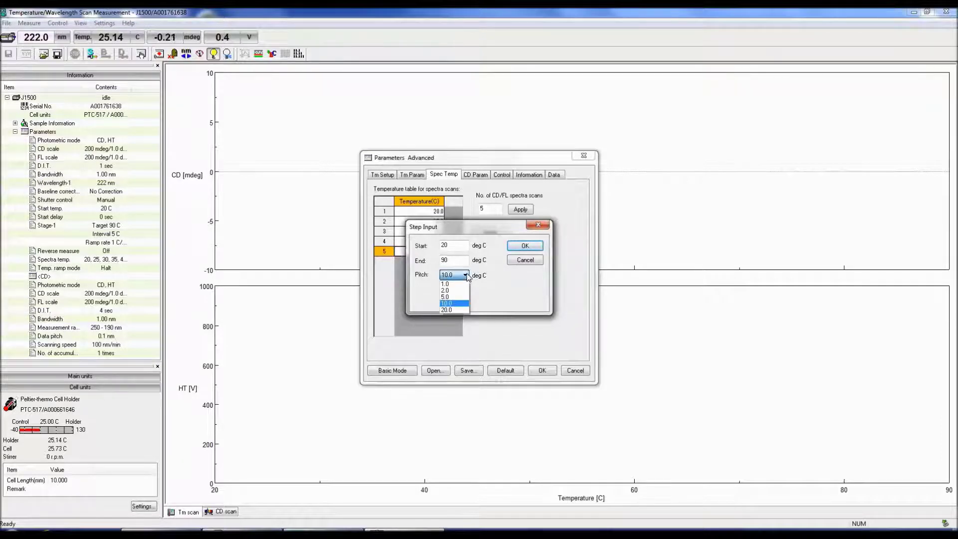
left_click(467, 277)
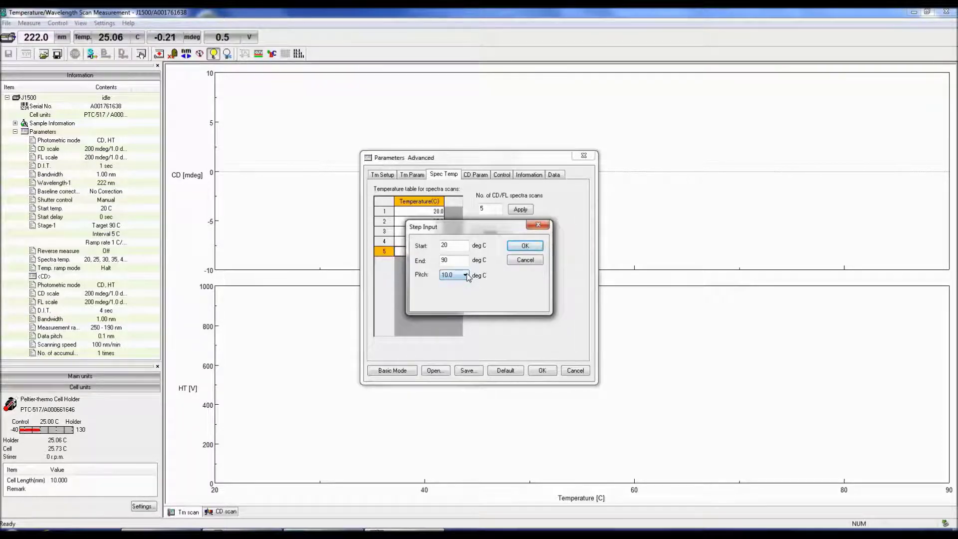
left_click(524, 246)
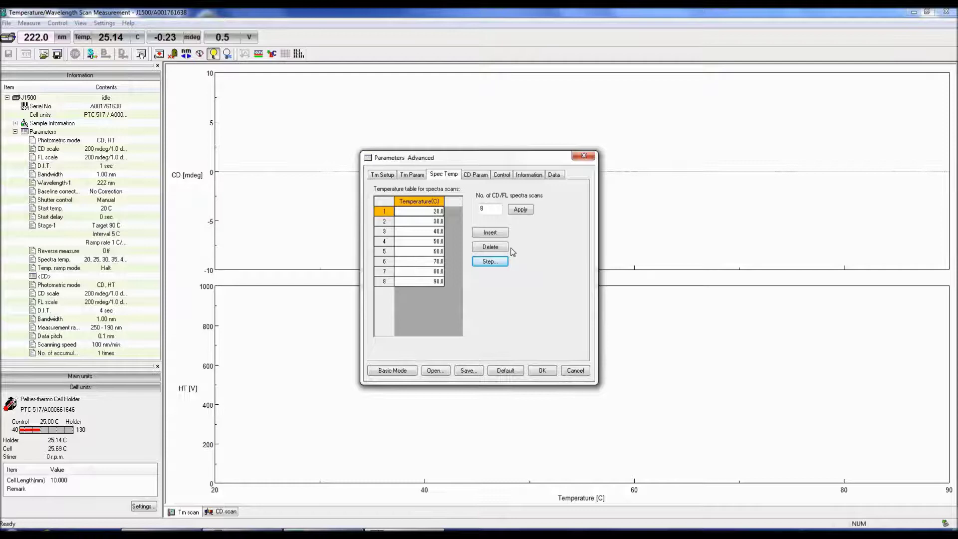
left_click(489, 176)
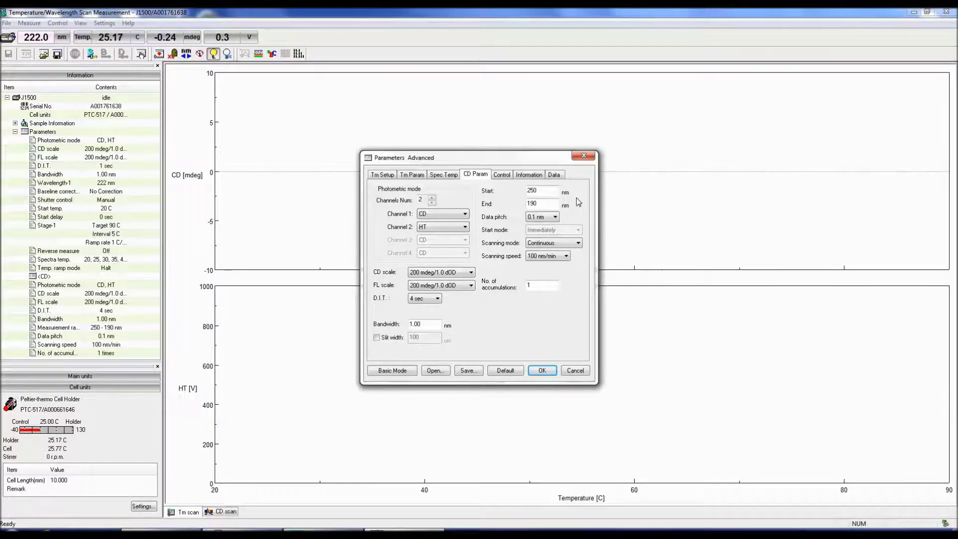
- Keep the CD scan data pitch at 0.1 nm, leaving scanning mode Continuous
left_click(557, 219)
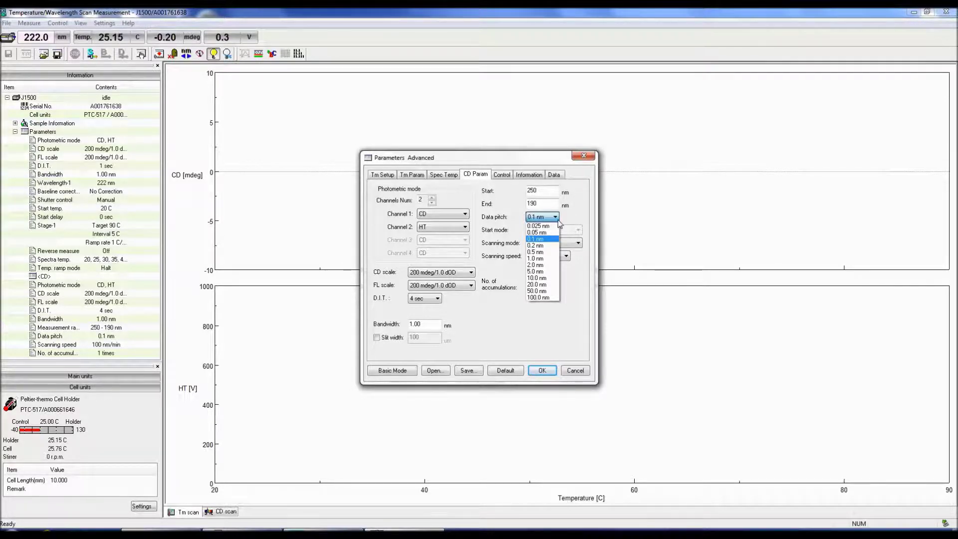
left_click(558, 220)
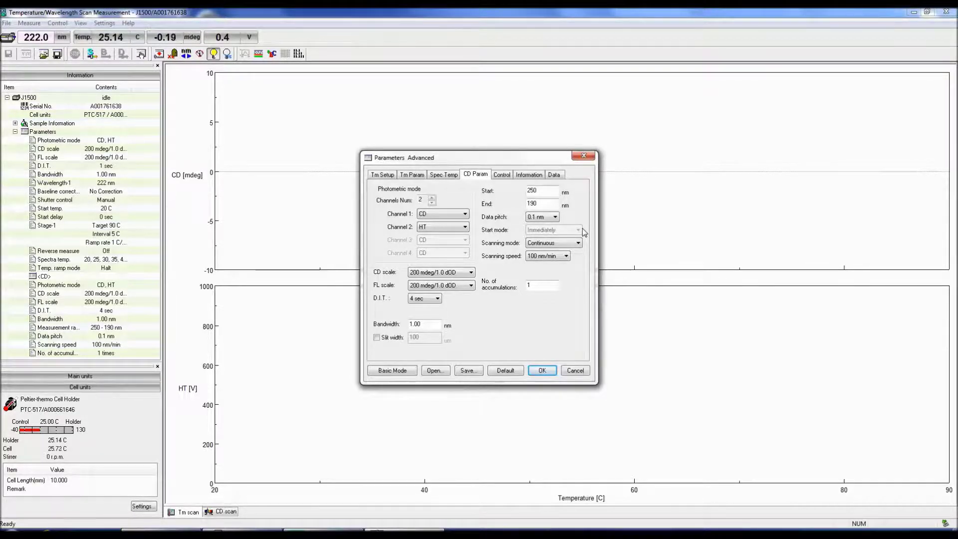
left_click(578, 243)
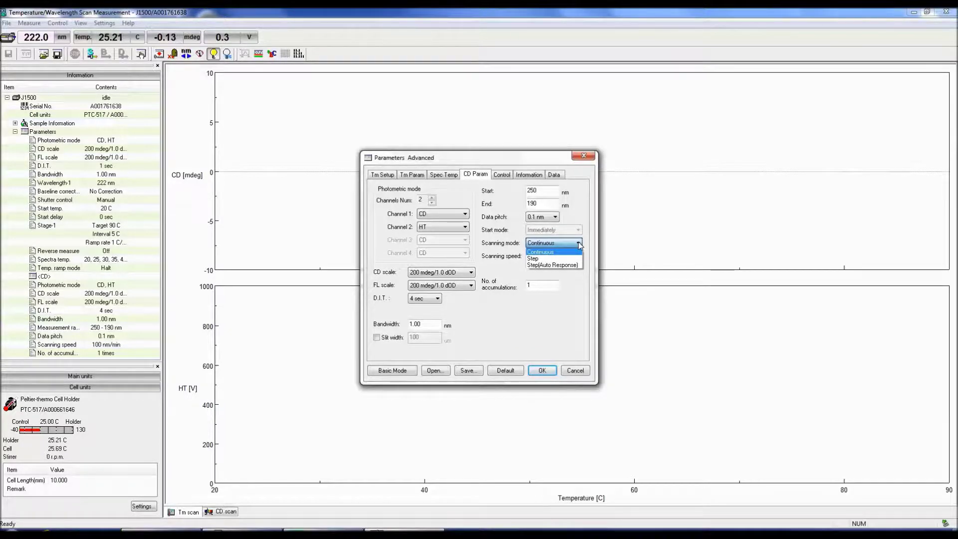
left_click(578, 243)
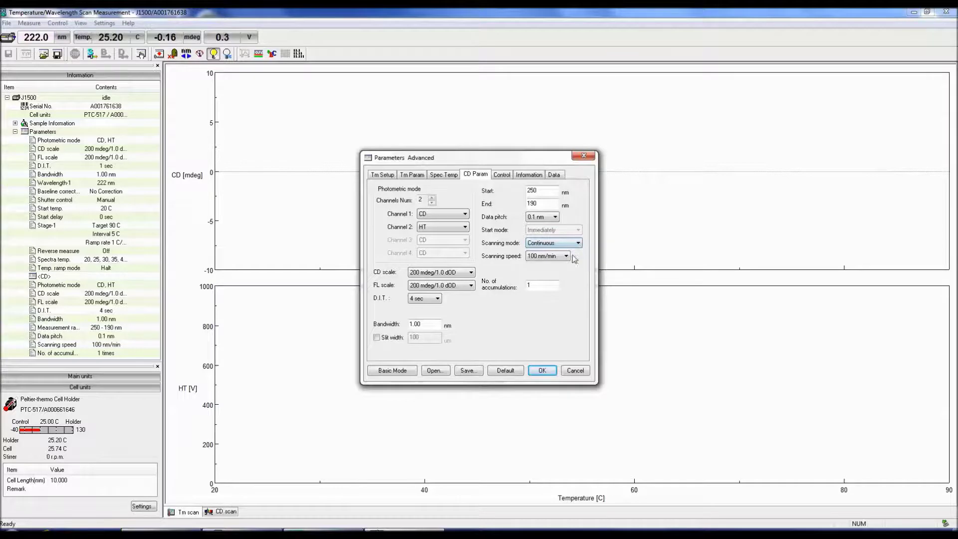
left_click(569, 257)
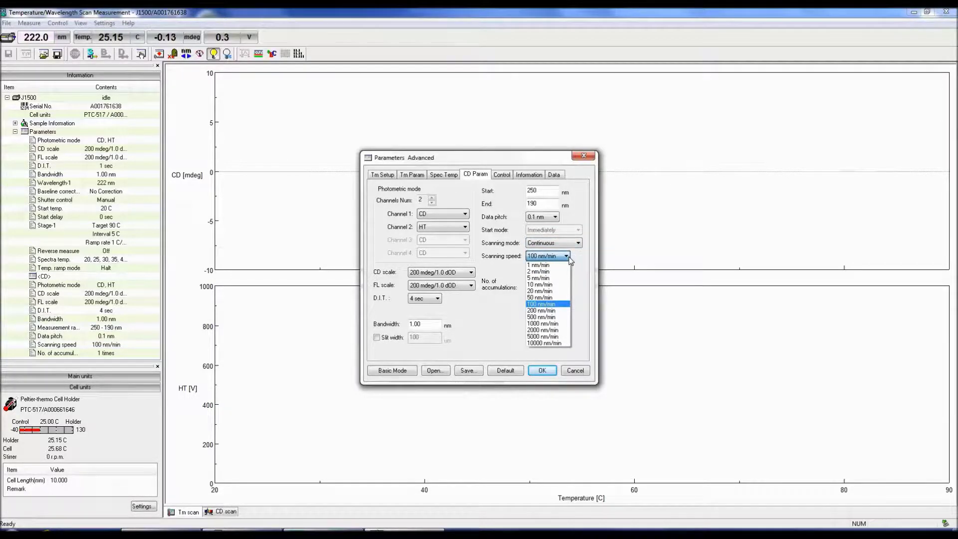
left_click(569, 258)
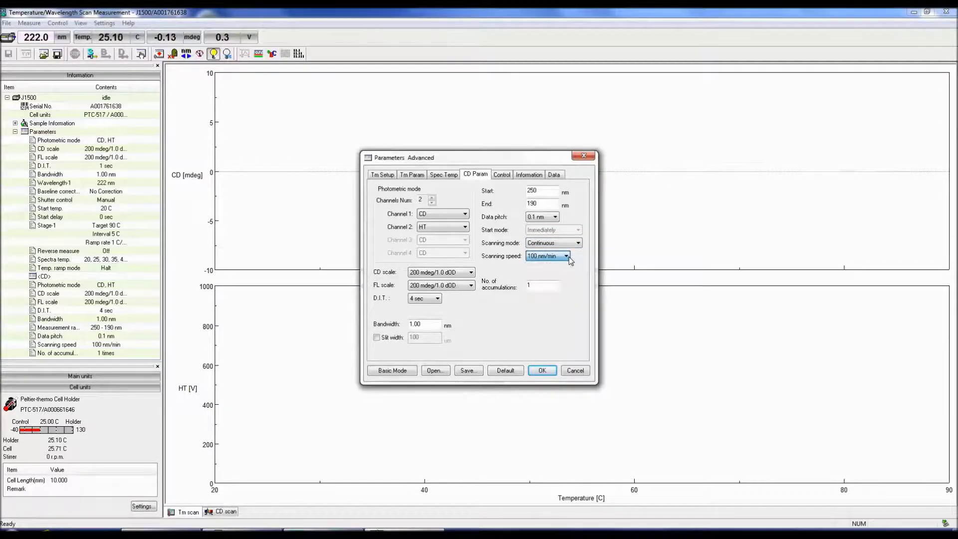
left_click(558, 285)
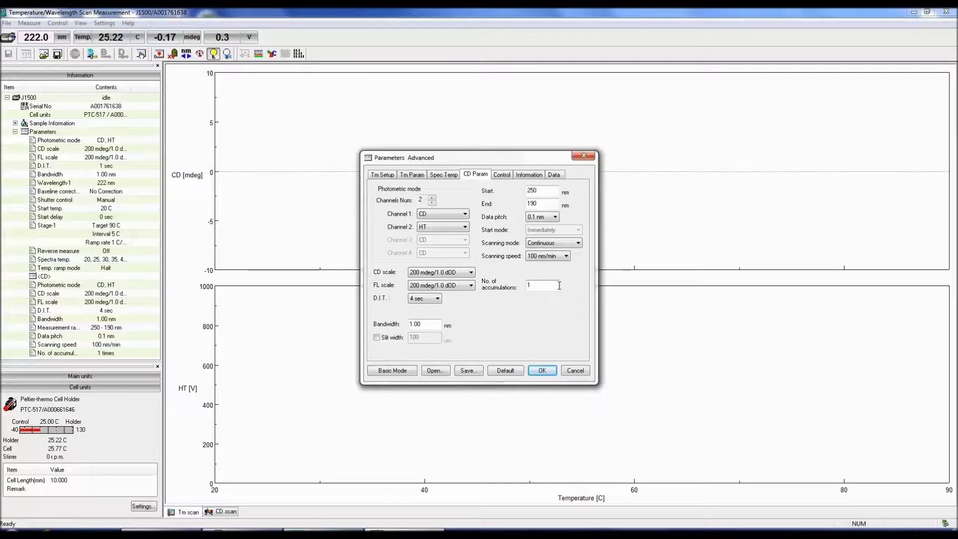
- Show the Control page, leaving correction at None and automatic shutter options unchecked
left_click(512, 178)
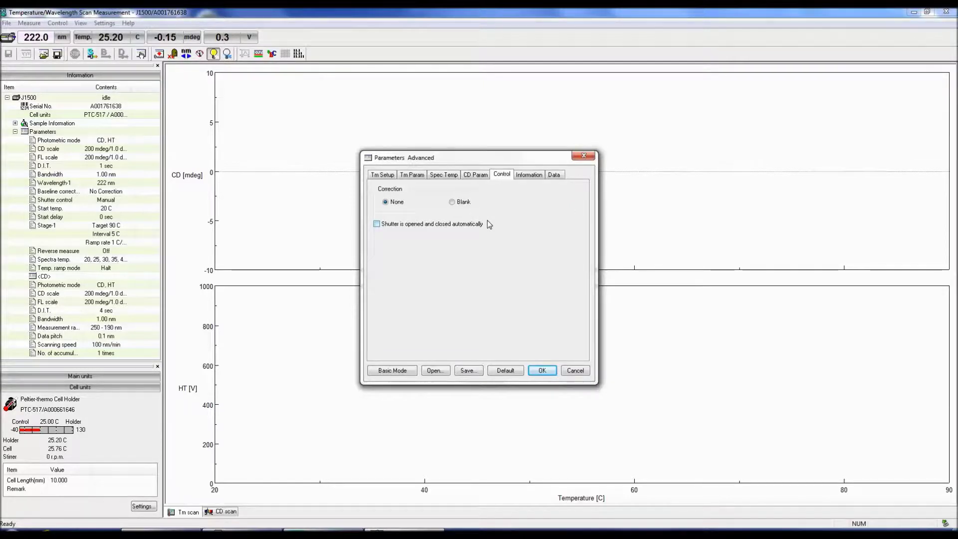
- Show the Information page with its empty sample name, operator, concentration and solvent fields
left_click(545, 183)
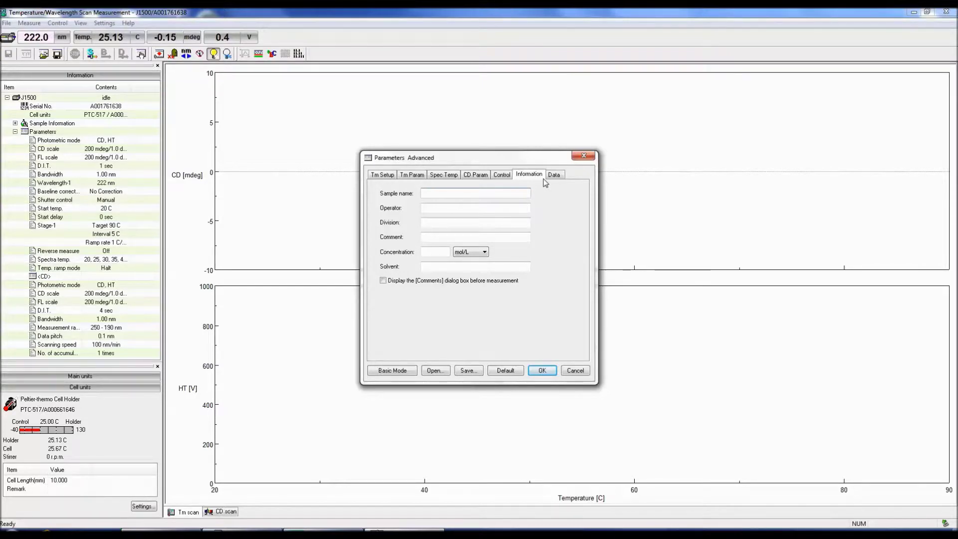
- Enable data auto-save with String-No. file naming and confirm the parameters
left_click(561, 177)
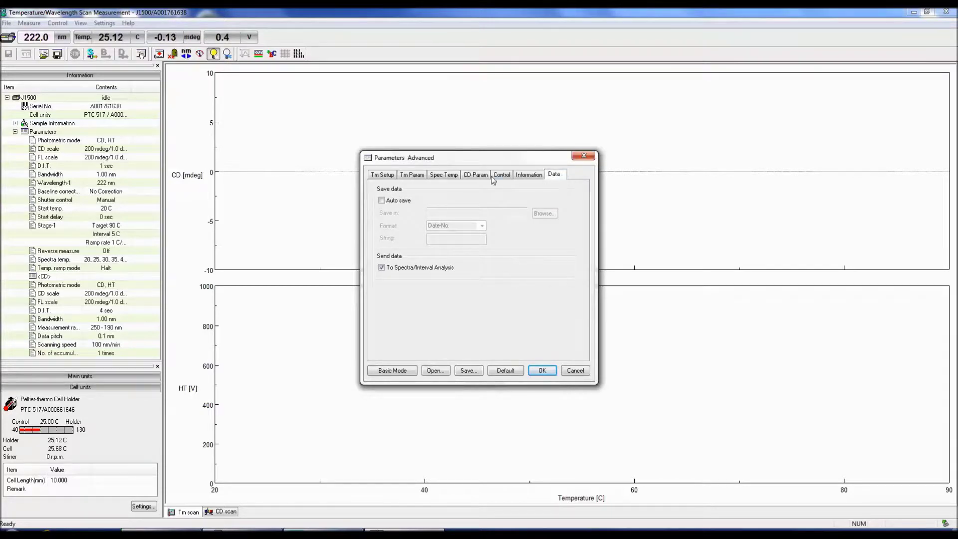
left_click(382, 200)
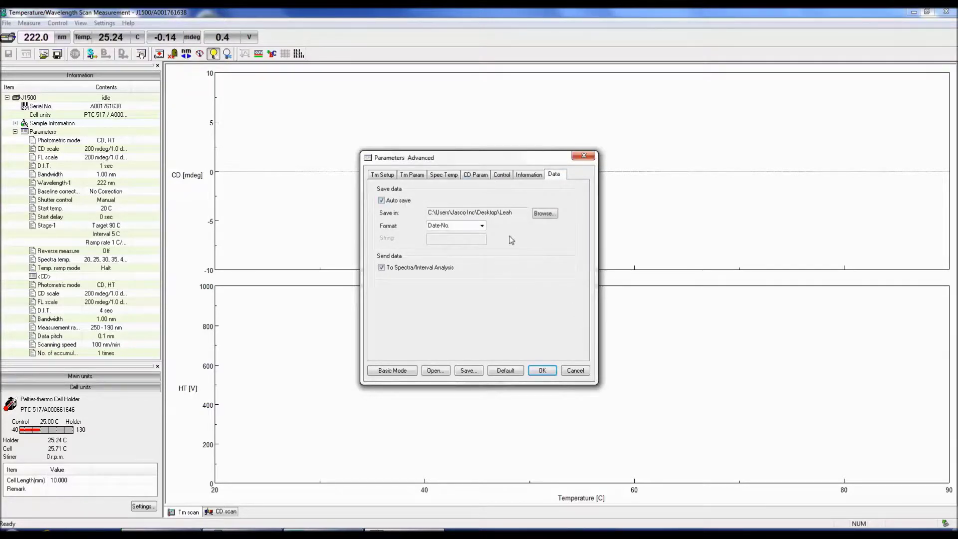
left_click(481, 226)
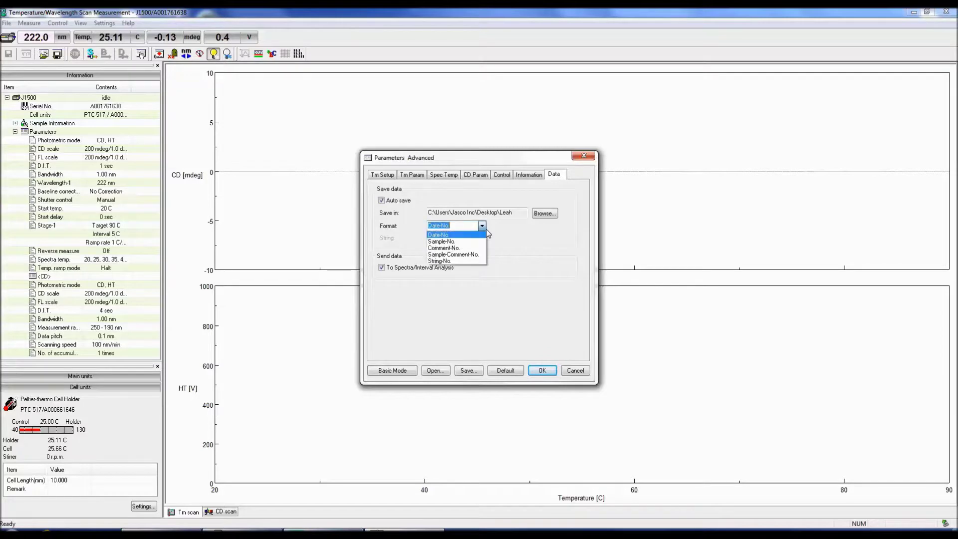
left_click(471, 259)
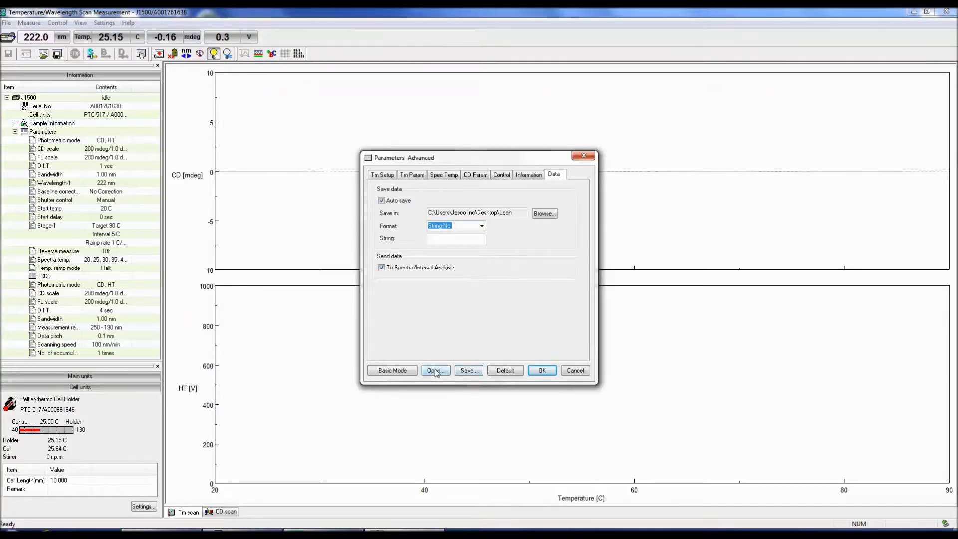
left_click(546, 374)
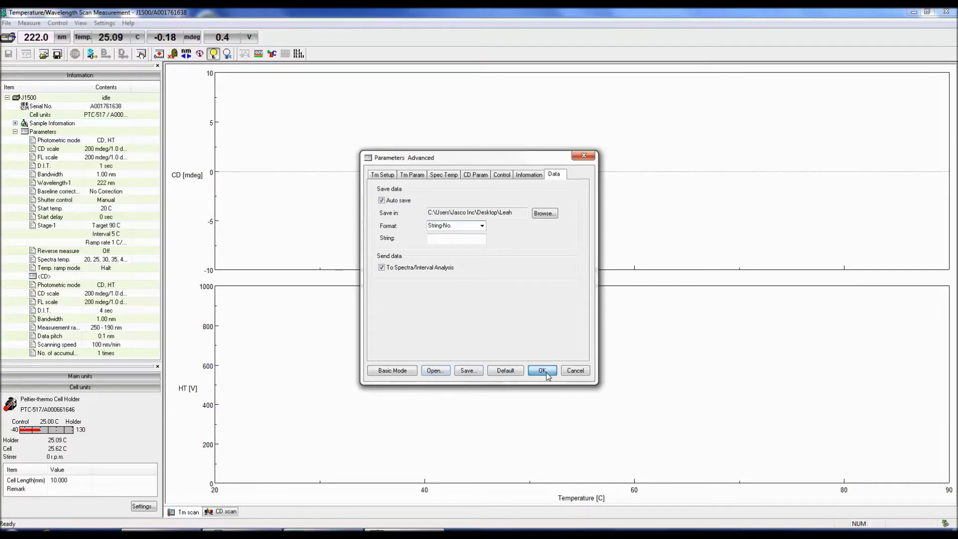
- Transfer the parameters to the instrument and display the 190–250 nm CD scan graph
left_click(546, 375)
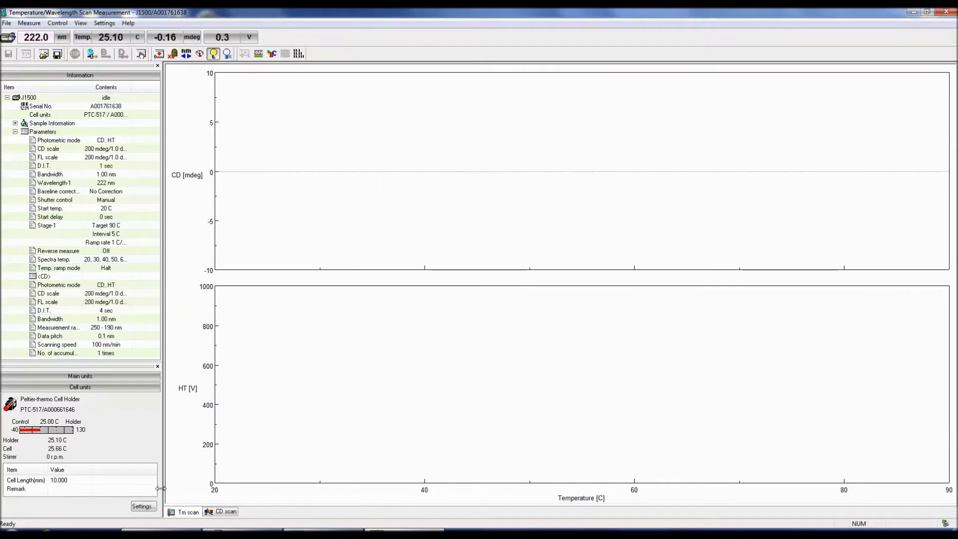
left_click(219, 513)
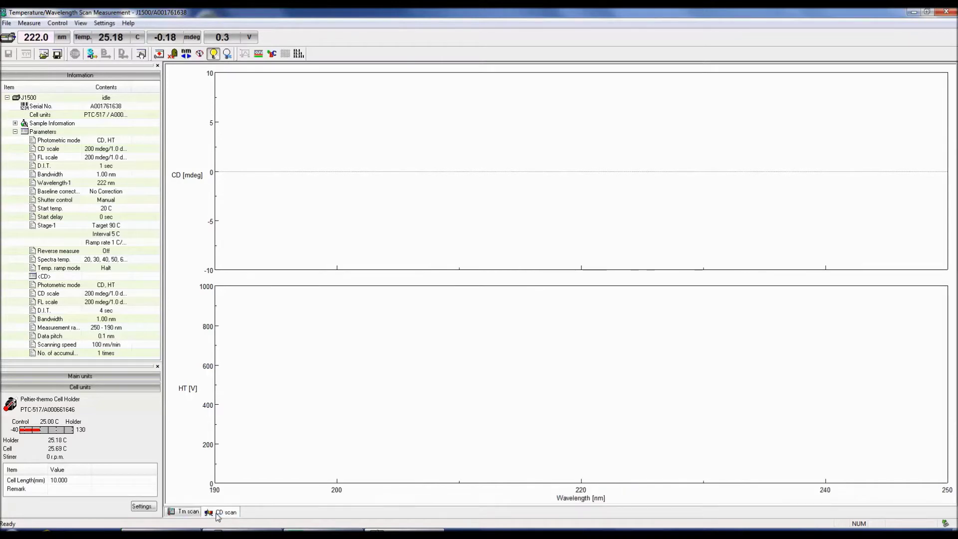